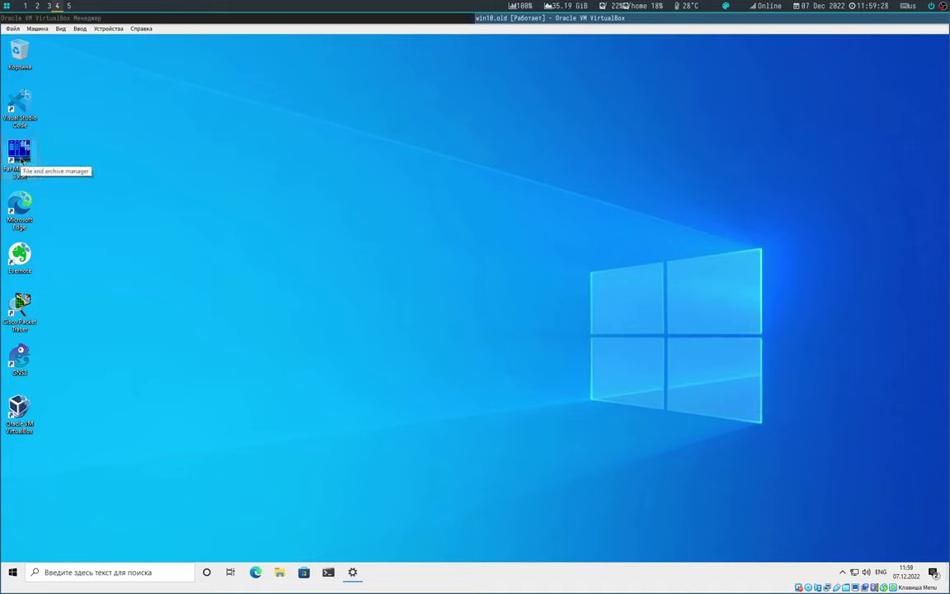
Step: Open Far Manager and navigate one file pane to the C:\temp folder
double_click(22, 161)
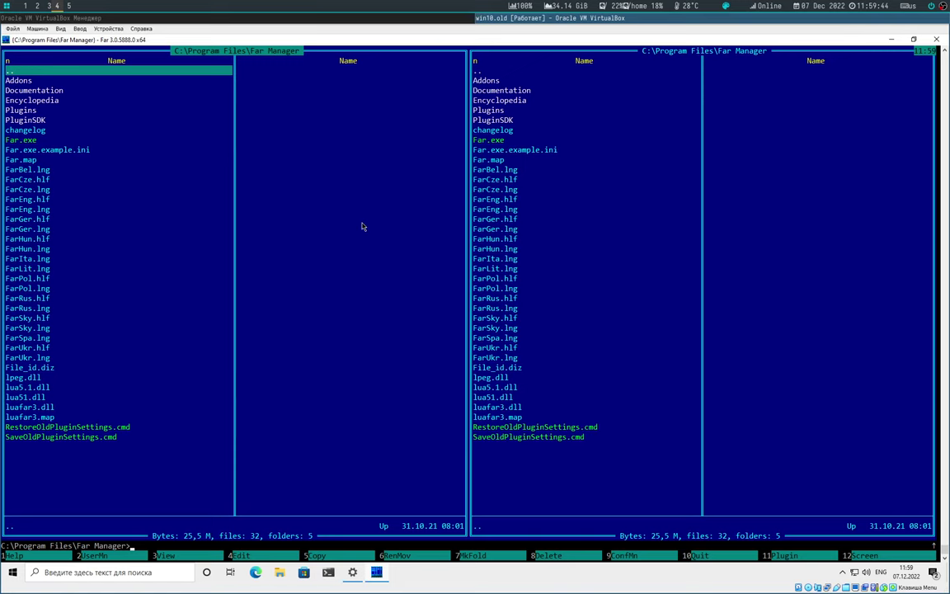
key("Return")
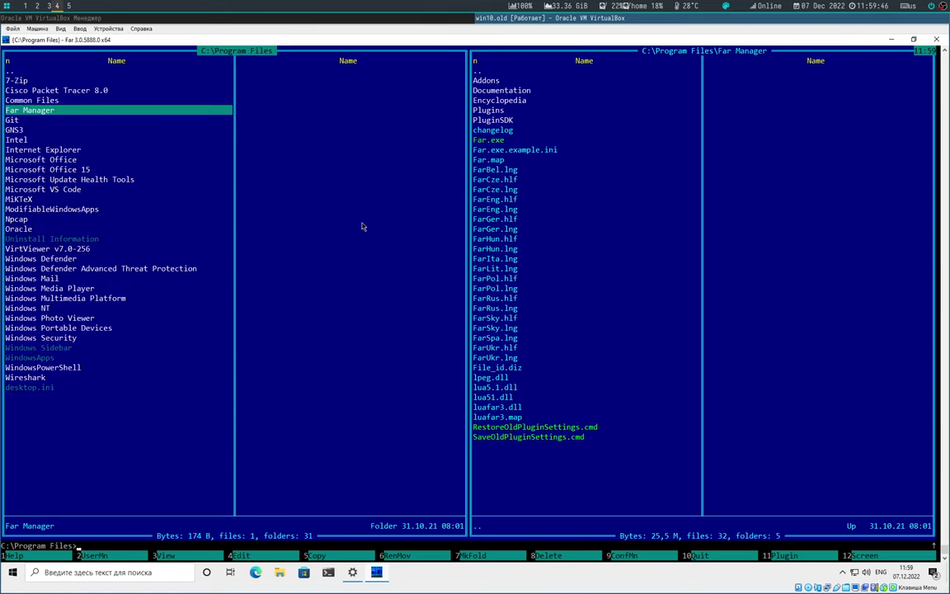
key("Home")
key("Return")
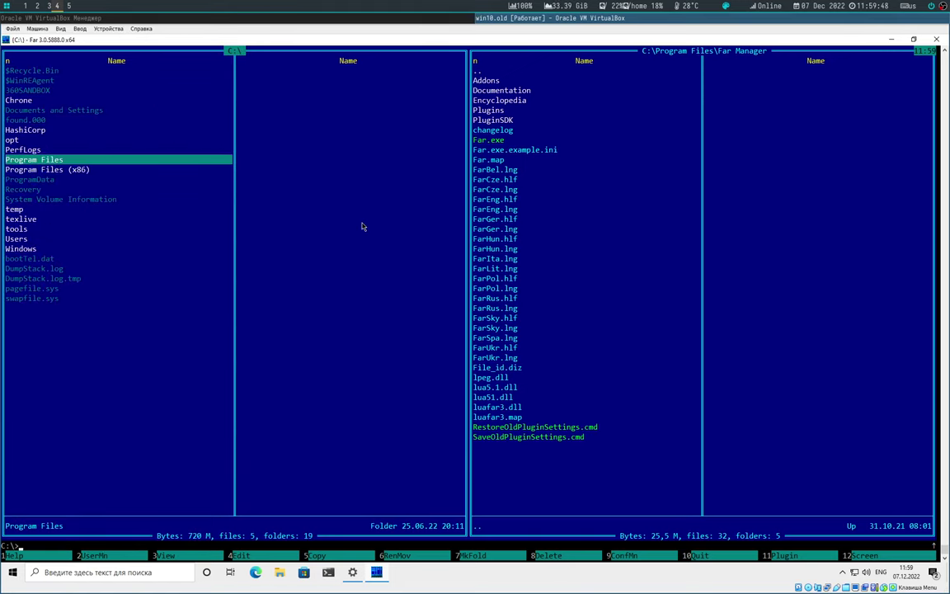
key("Down")
key("Down")
key("Down")
key("Down")
key("Down")
key("Return")
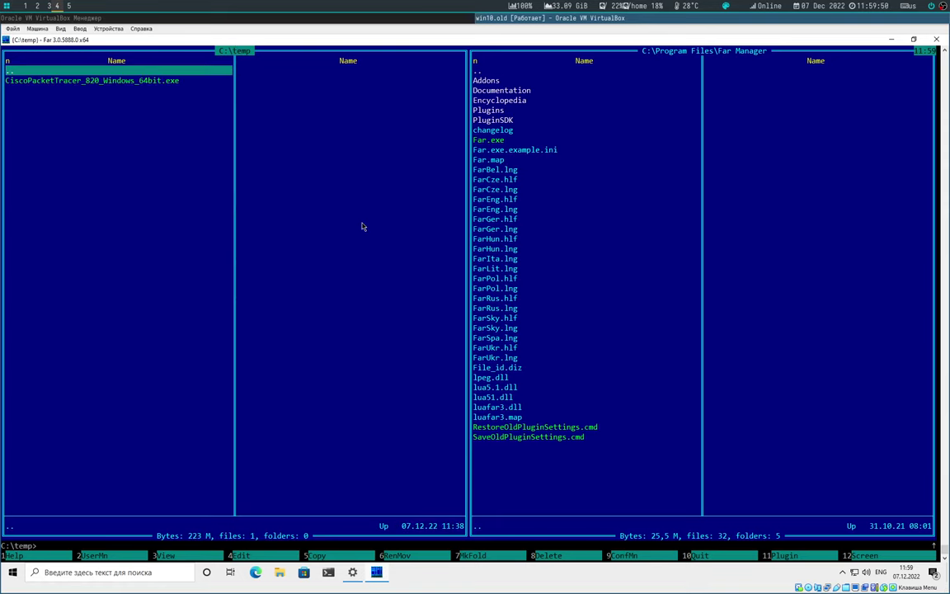
Step: Run CiscoPacketTracer_820_Windows_64bit.exe with permission to make changes and accept its license agreement
key("Down")
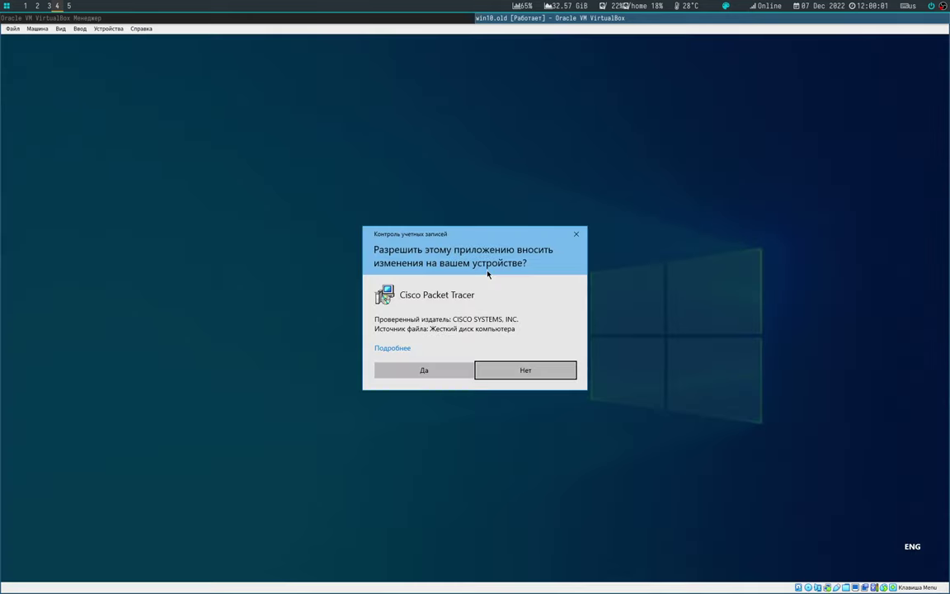
left_click(421, 371)
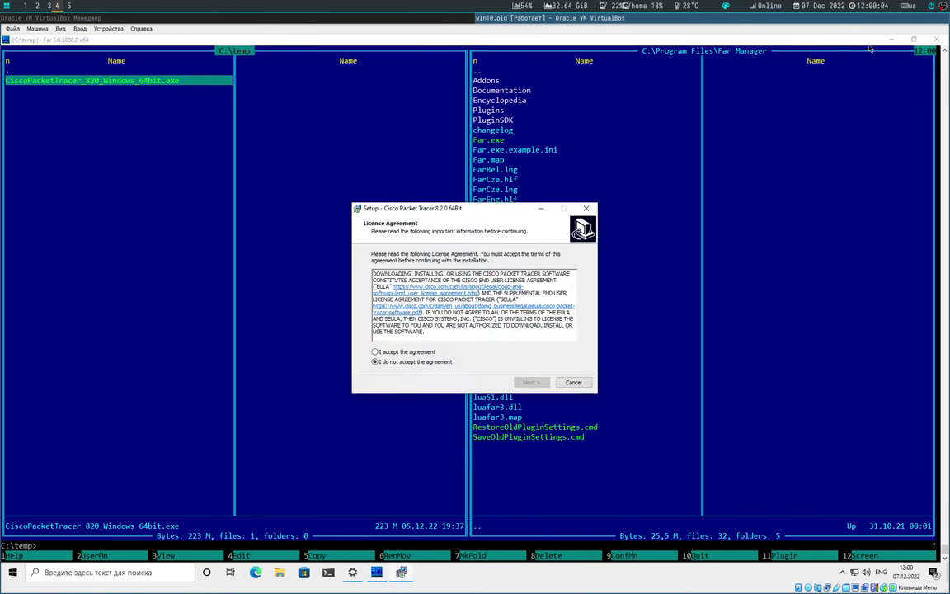
left_click(375, 352)
left_click(528, 382)
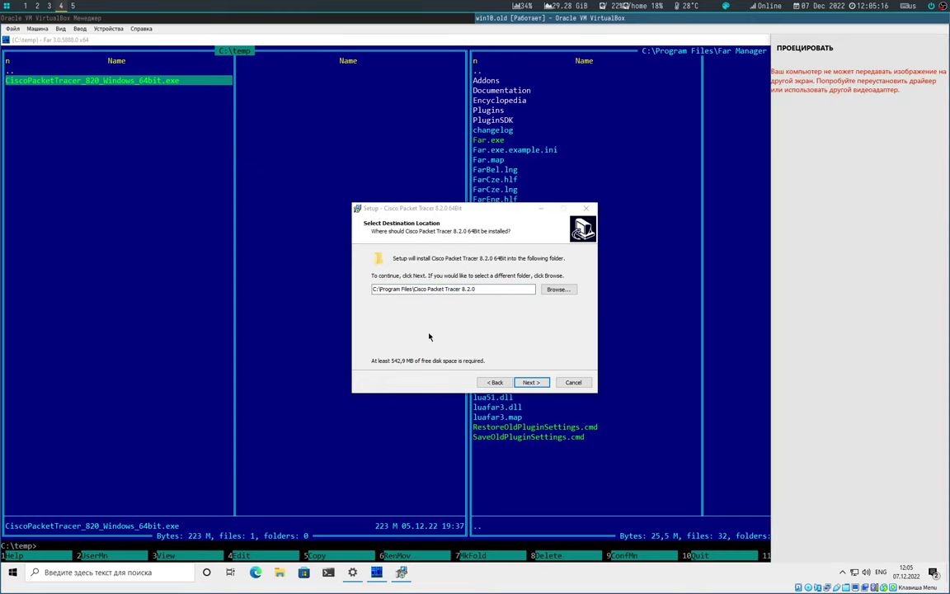
Step: Install Packet Tracer 8.2.0 to C:\Program Files\Cisco Packet Tracer 8.2.0 with a desktop shortcut and finish the setup wizard
left_click(476, 223)
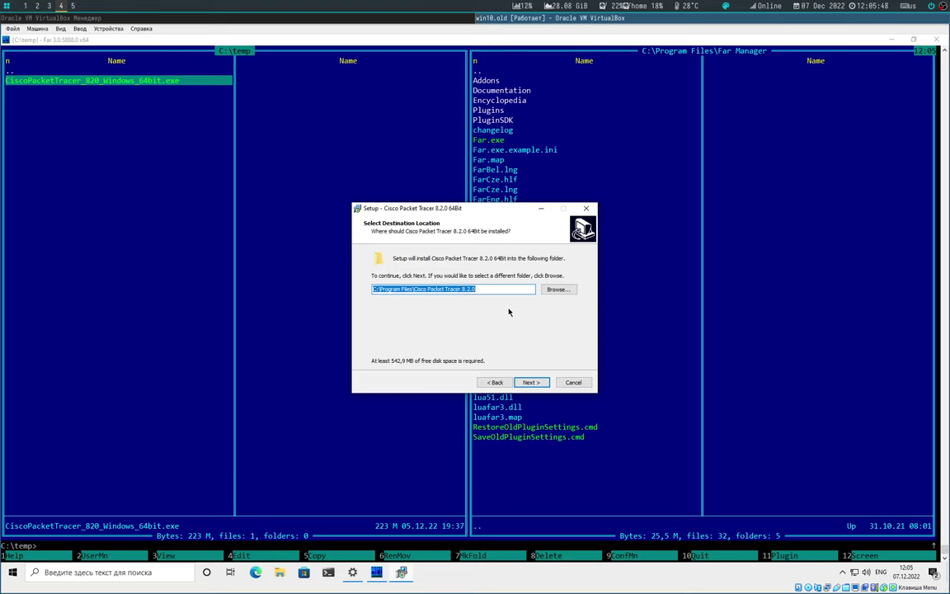
left_click(531, 383)
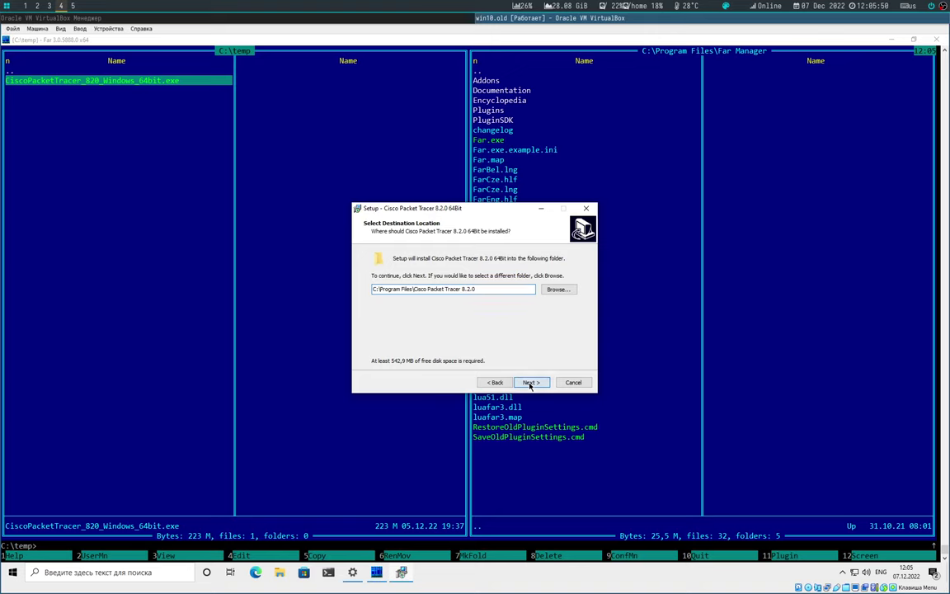
left_click(531, 383)
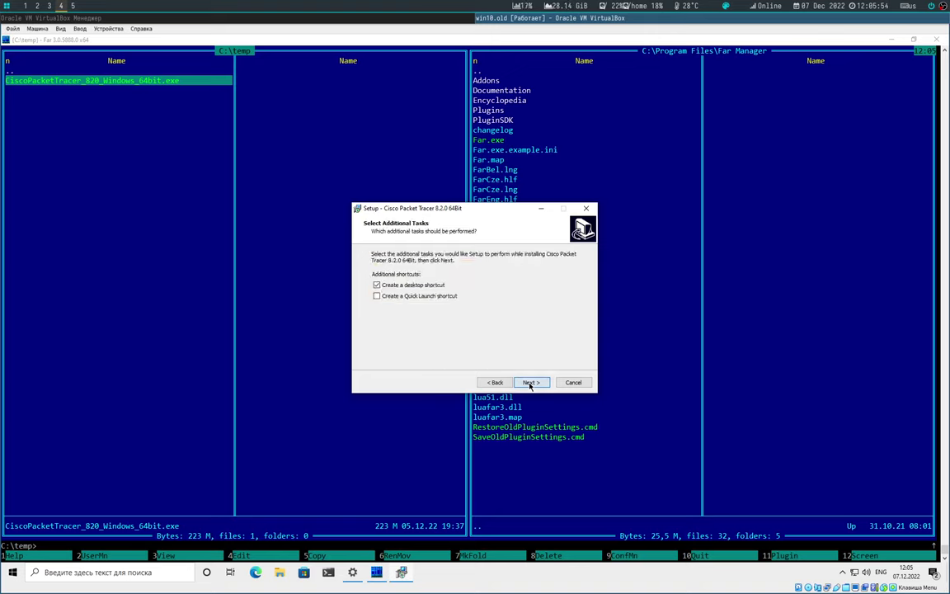
left_click(530, 382)
left_click(548, 384)
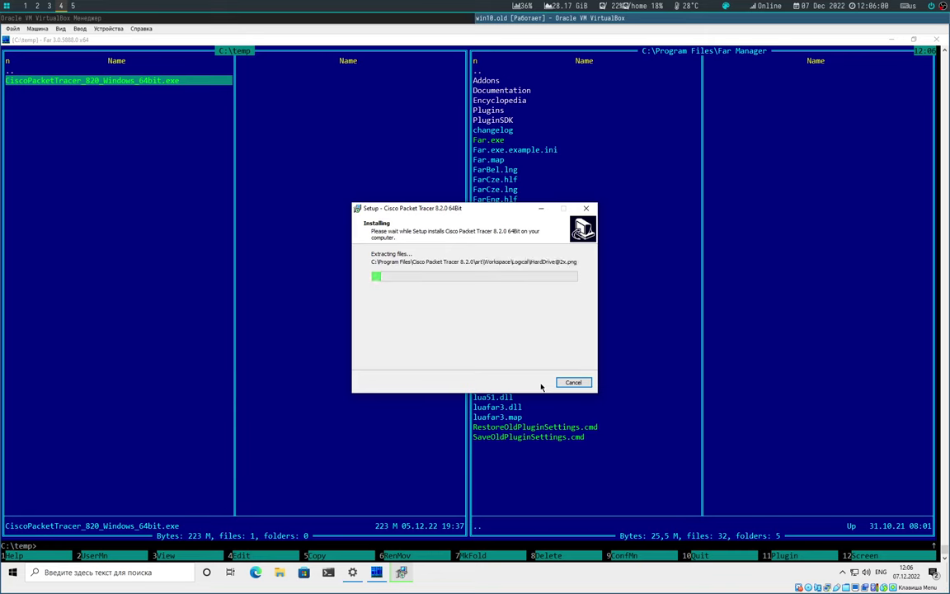
left_click(891, 39)
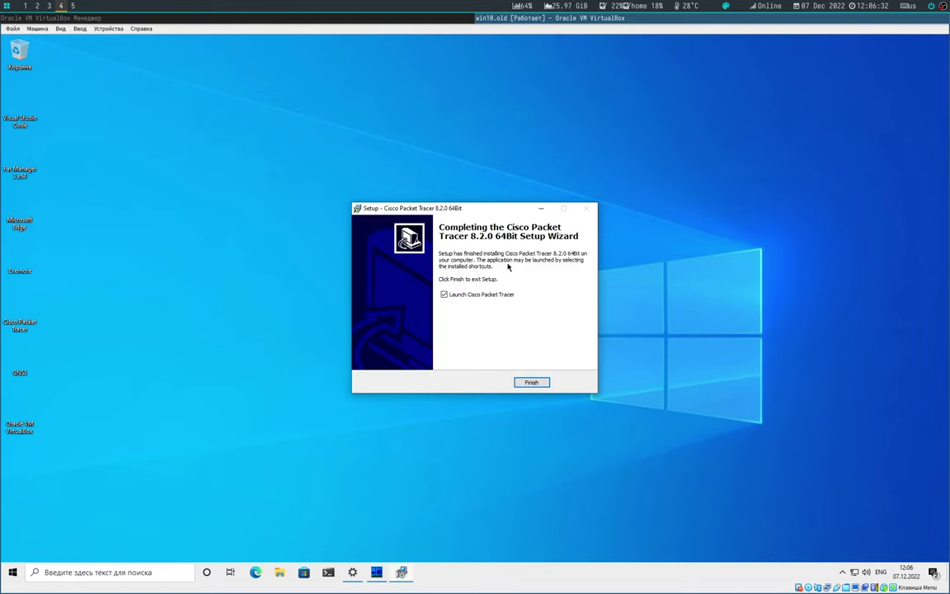
left_click(531, 383)
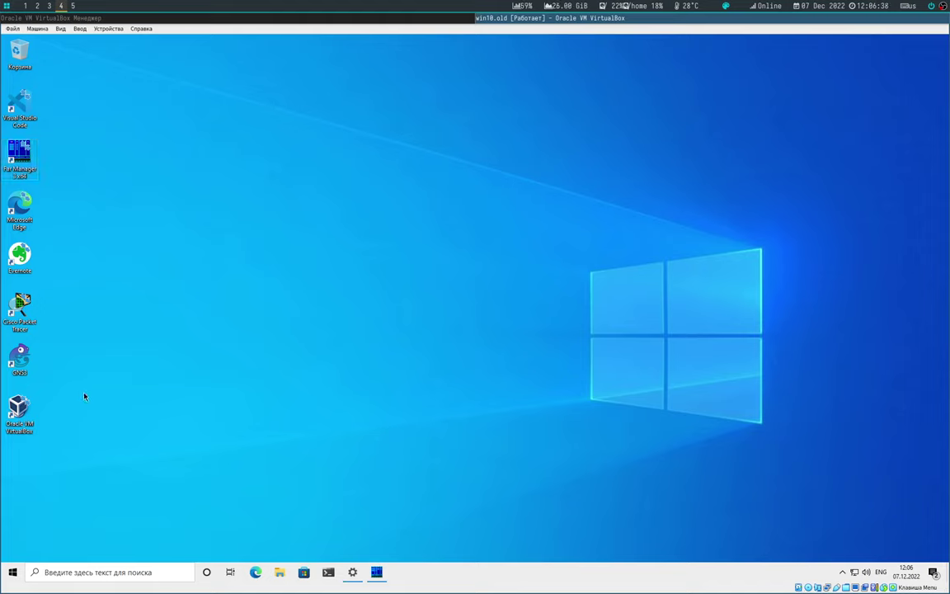
Step: Launch Cisco Packet Tracer from the desktop and decline running multi-user when the application starts
double_click(16, 311)
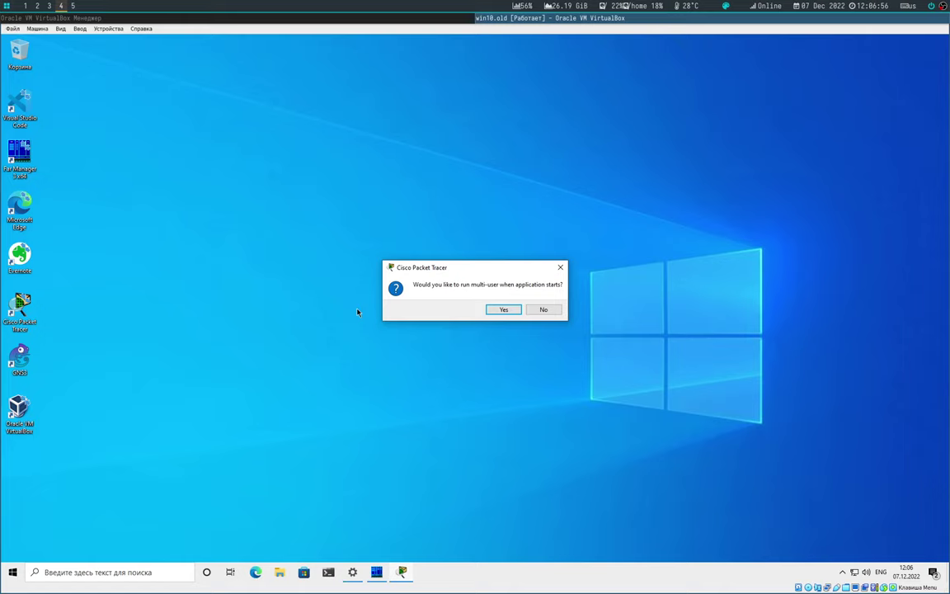
left_click(542, 310)
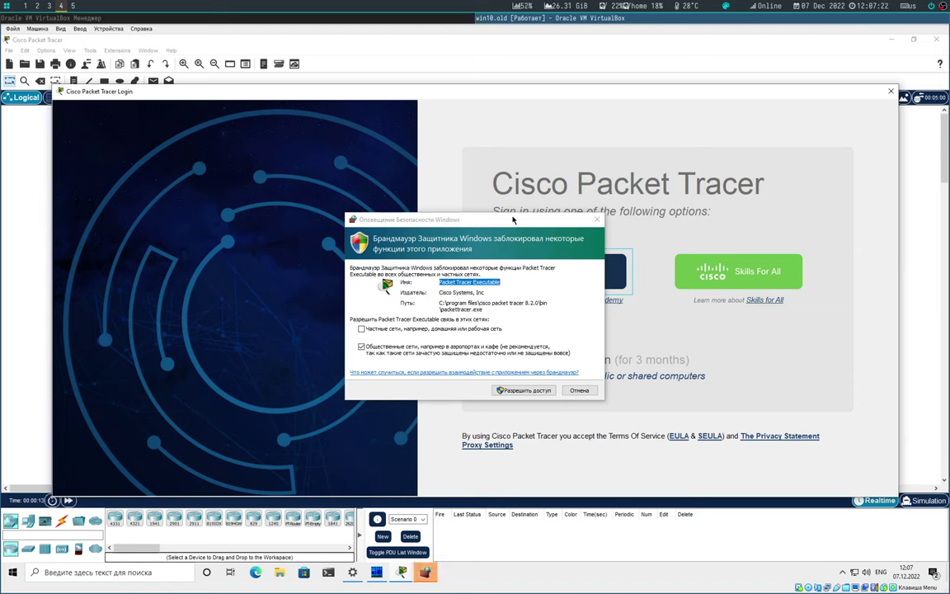
Step: Clear the public networks permission, cancel the firewall alert for Packet Tracer Executable, and close the program without signing in
left_click_drag(514, 220, 357, 317)
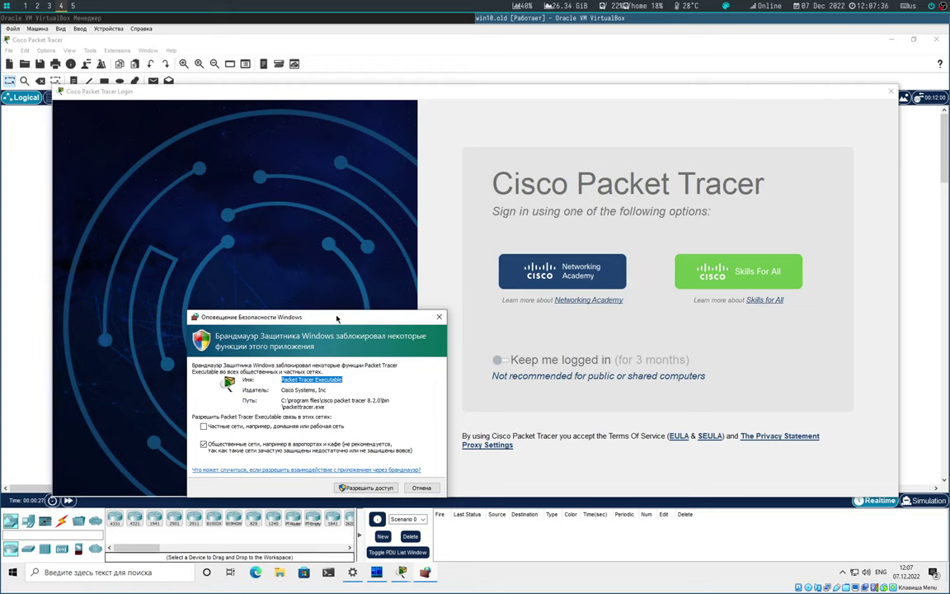
left_click_drag(334, 319, 546, 211)
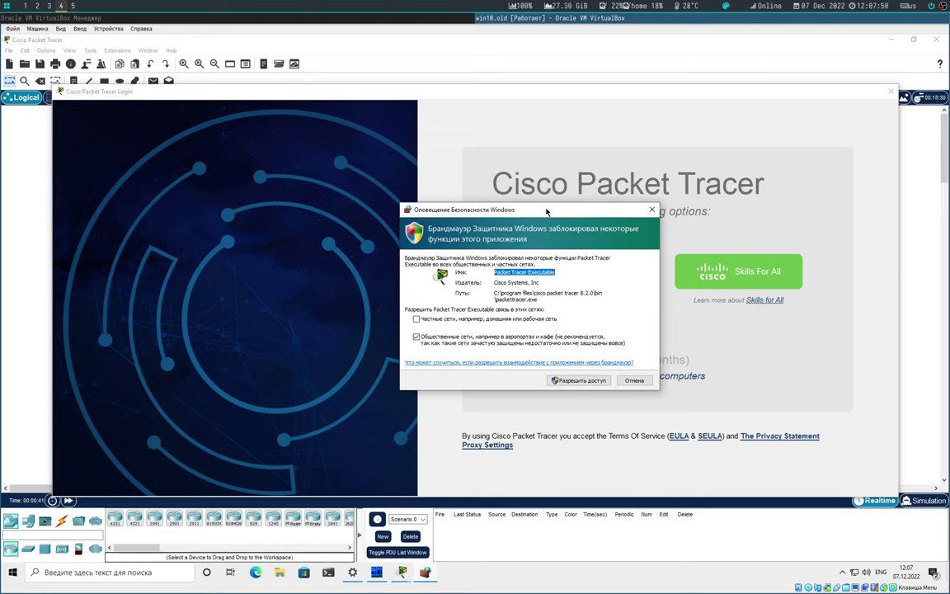
left_click(417, 337)
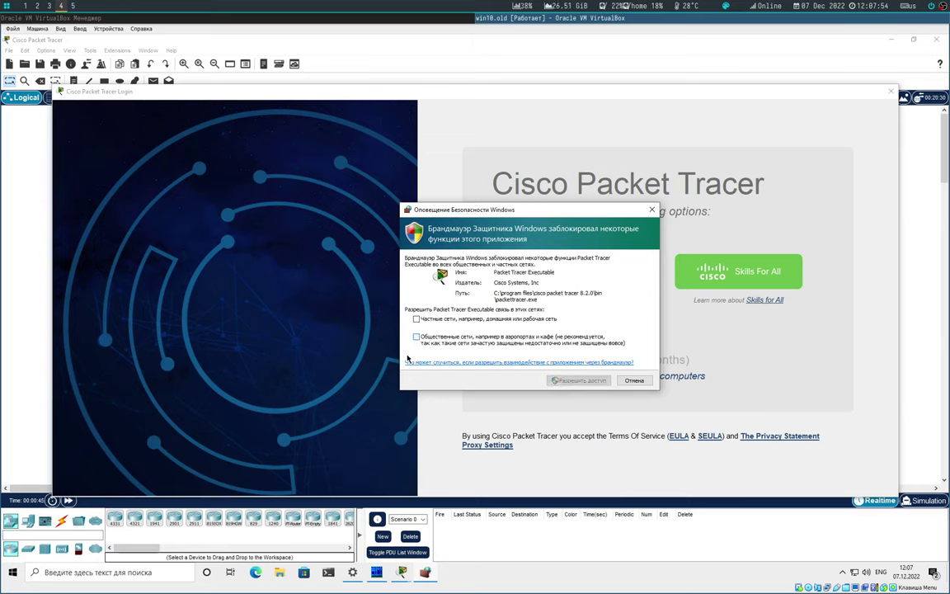
left_click(632, 381)
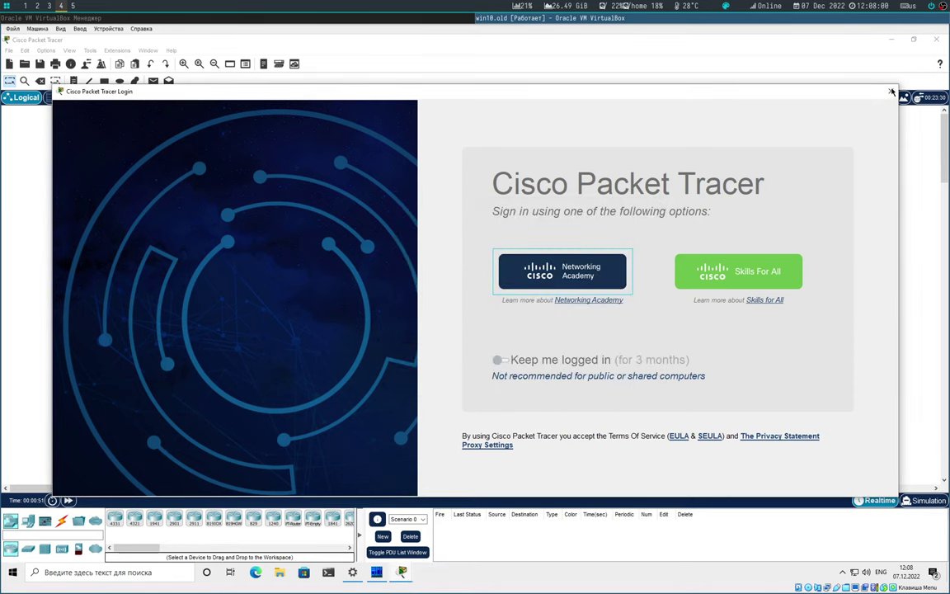
key("Escape")
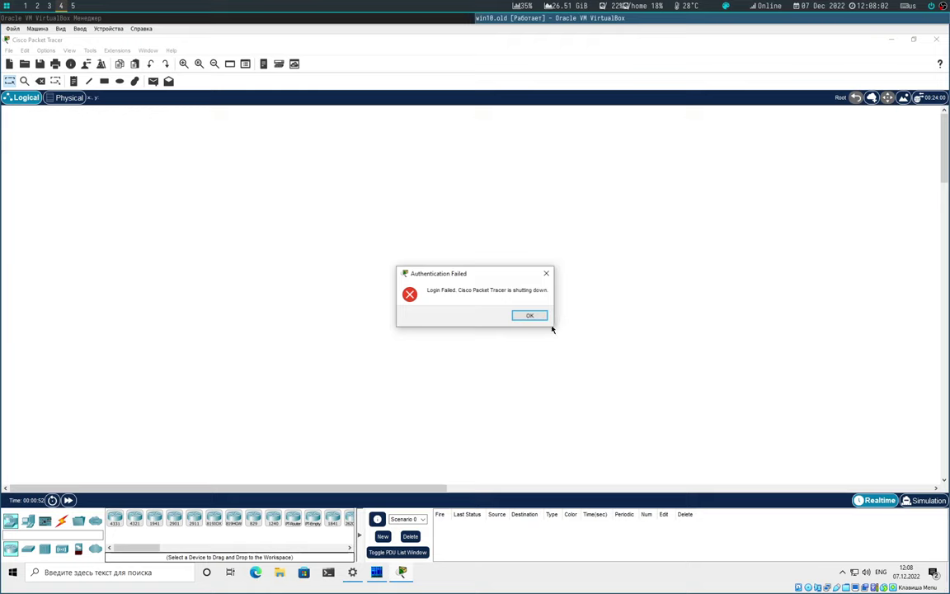
left_click(530, 317)
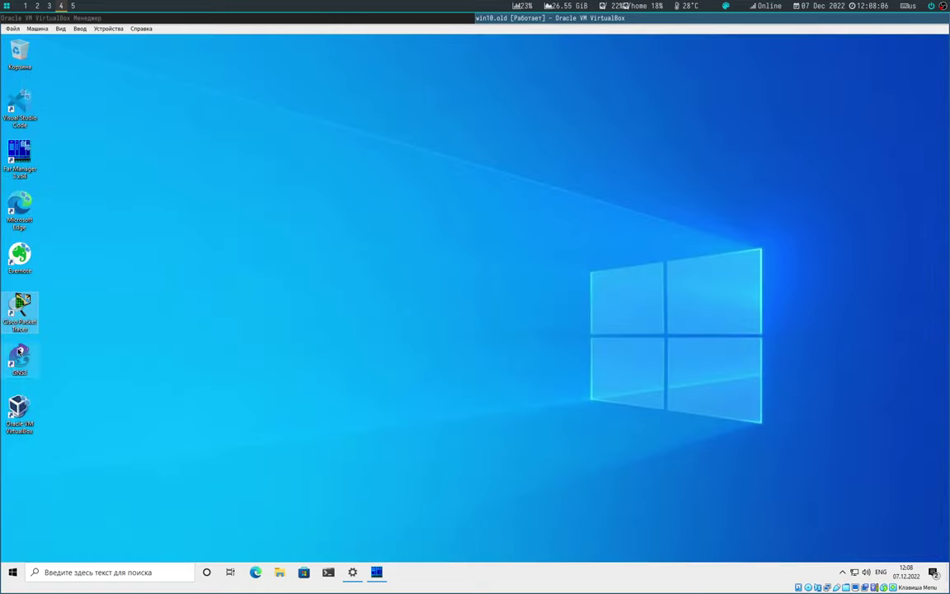
Step: Relaunch Cisco Packet Tracer to check for the login window, and exit again without signing in
double_click(31, 326)
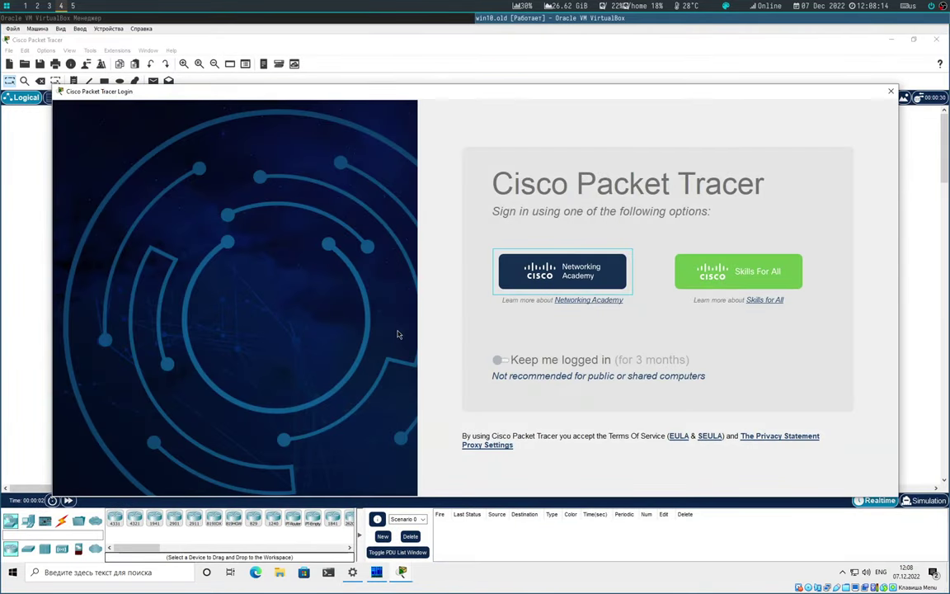
left_click(890, 92)
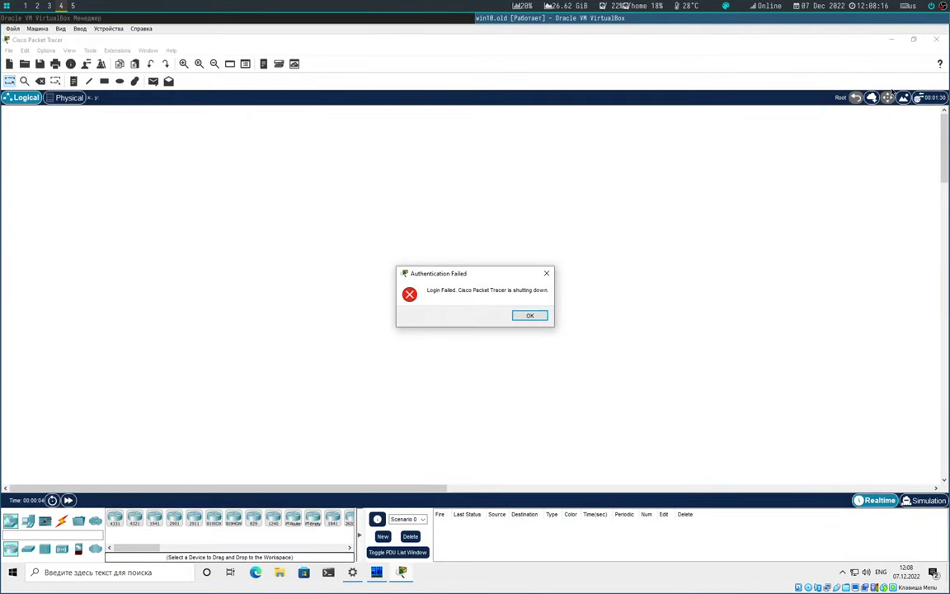
left_click(529, 316)
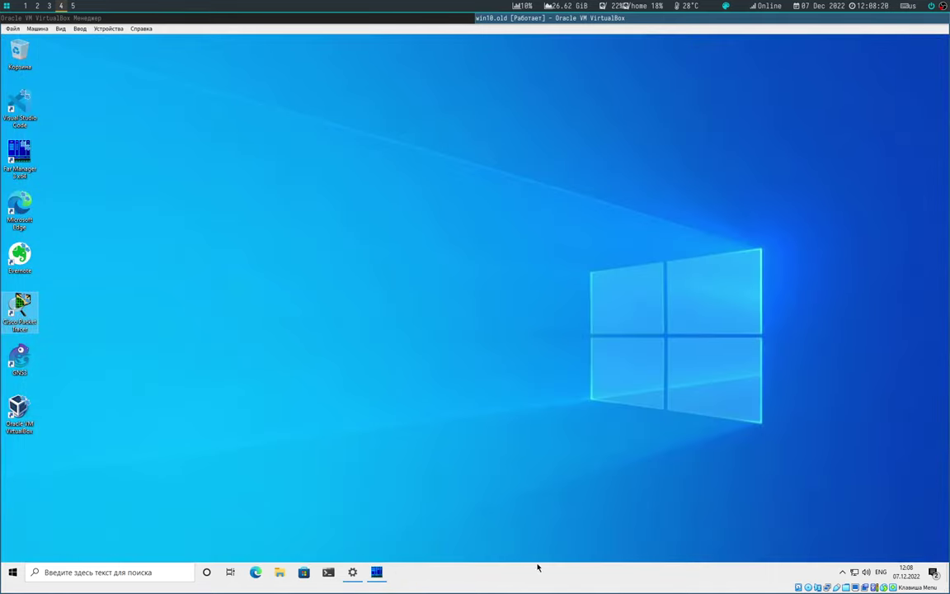
Step: Open the Windows firewall's advanced settings from the network settings with elevated permission and bring the console window to the front
left_click(13, 575)
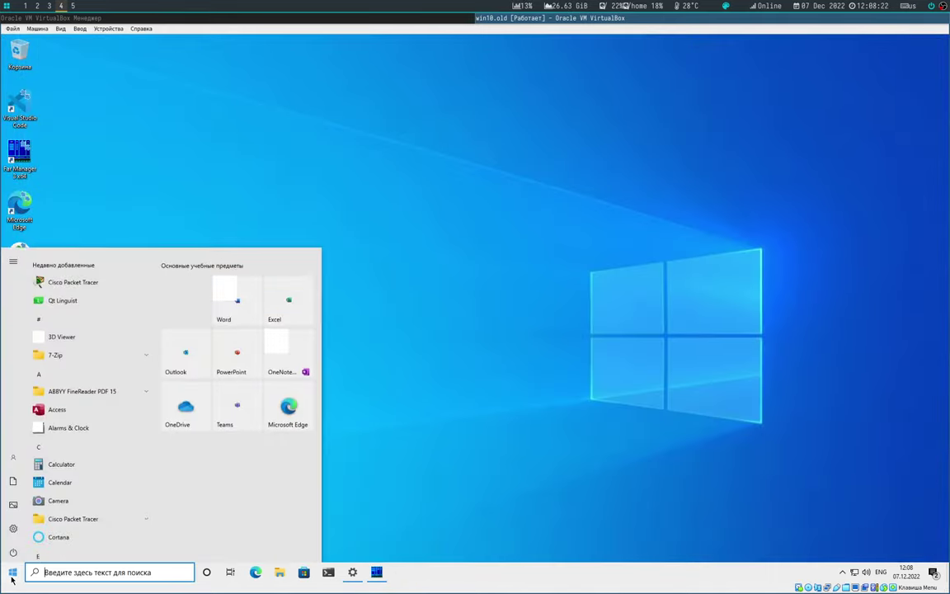
left_click(13, 528)
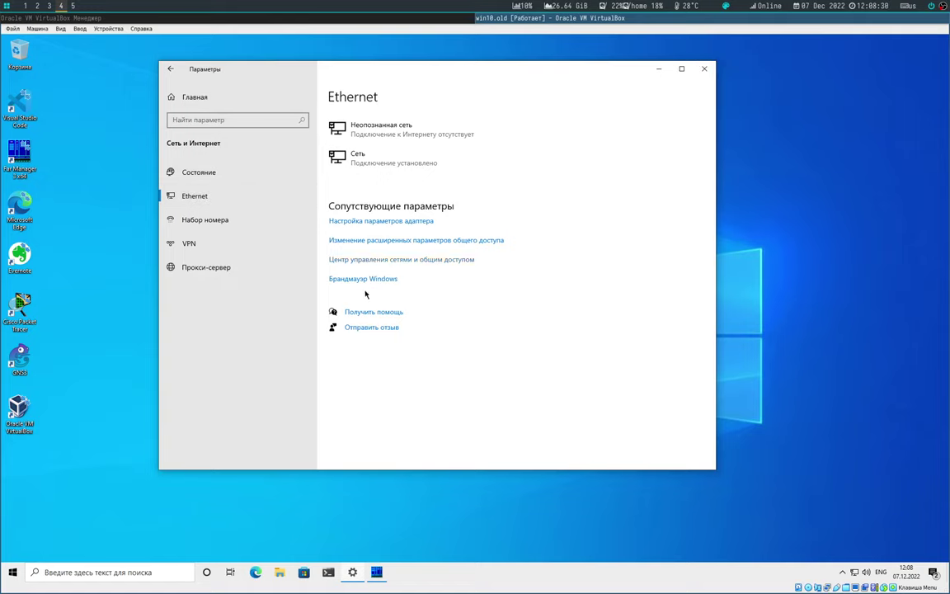
left_click(376, 280)
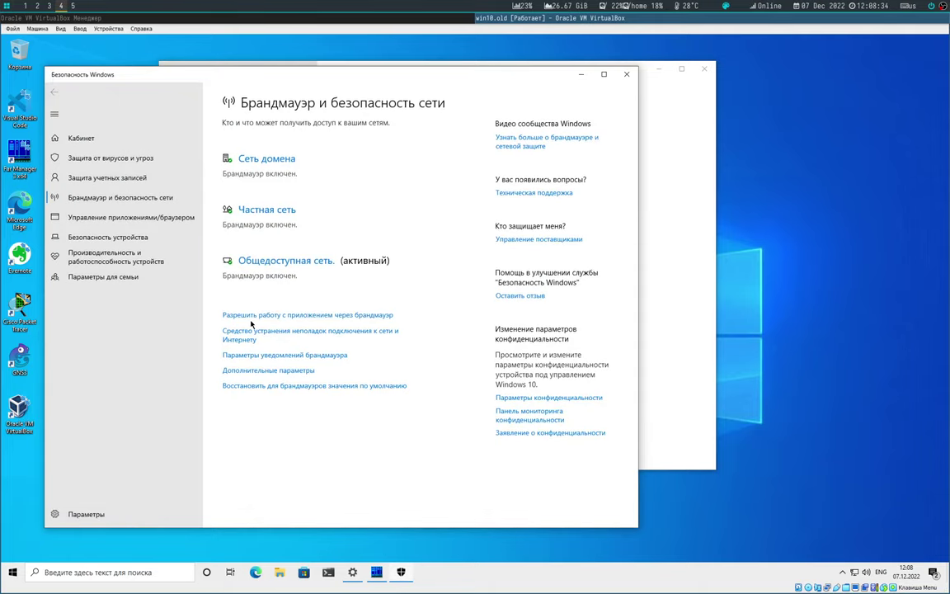
left_click(279, 373)
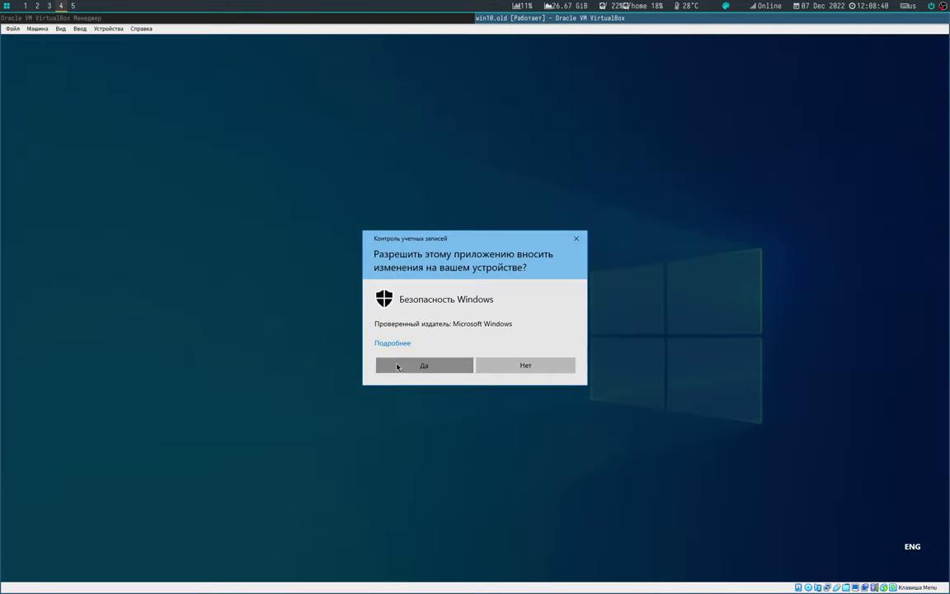
left_click(397, 367)
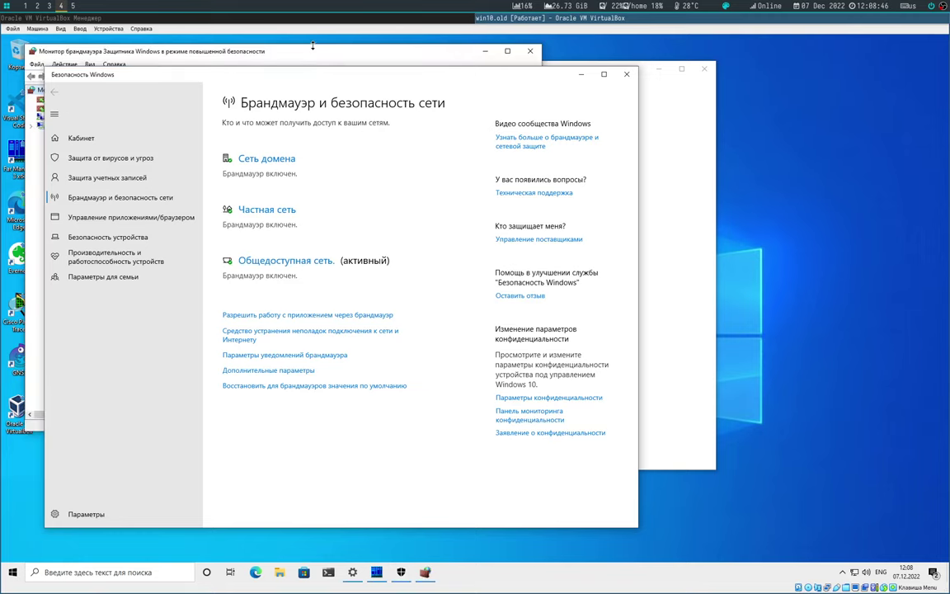
left_click(312, 51)
double_click(311, 51)
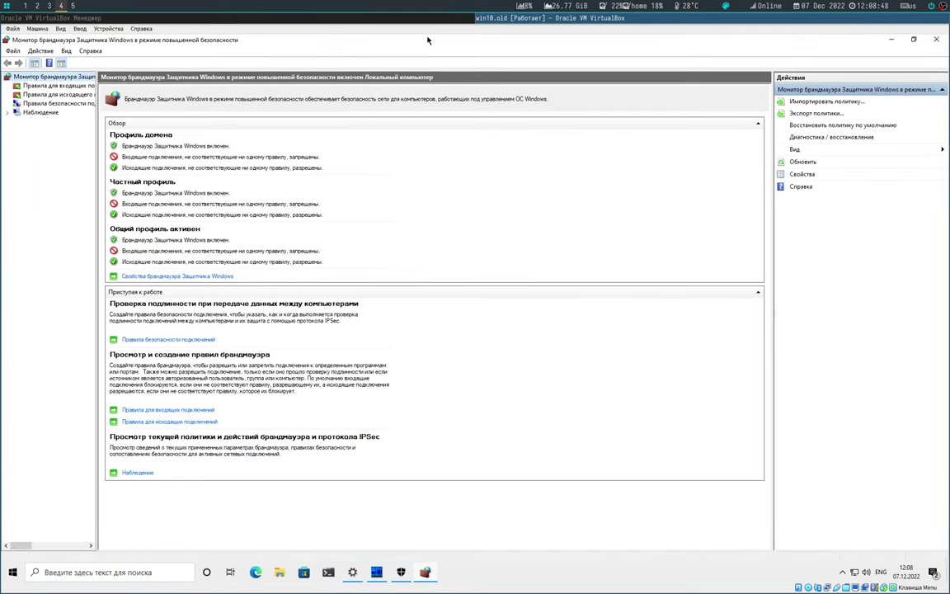
double_click(427, 40)
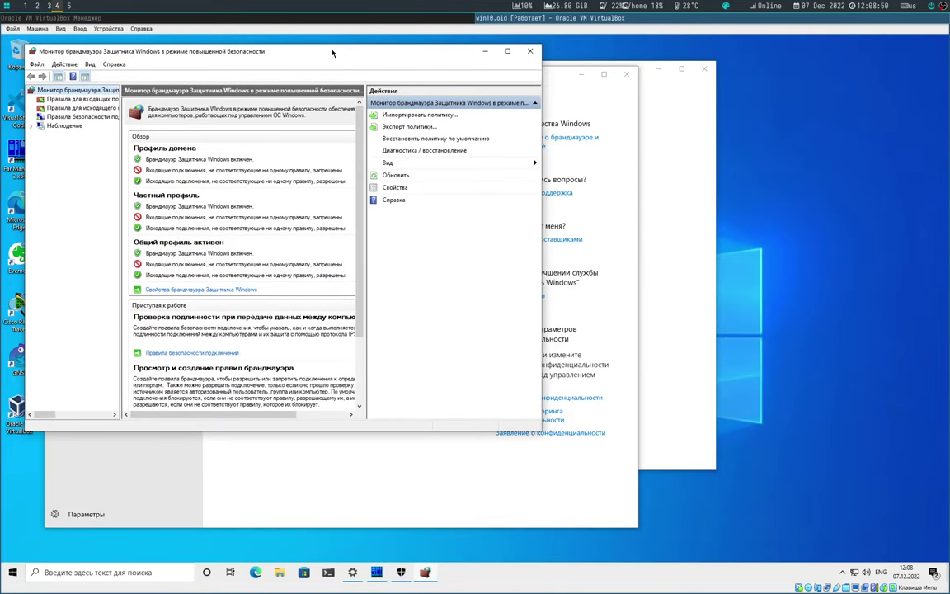
left_click_drag(332, 53, 535, 80)
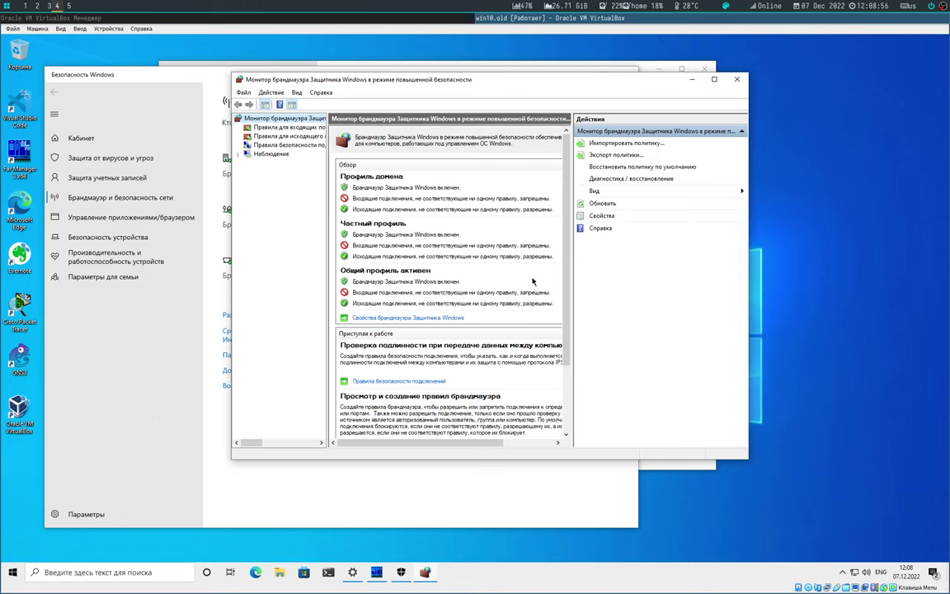
Step: Start a new outbound firewall rule of the program type
left_click(284, 137)
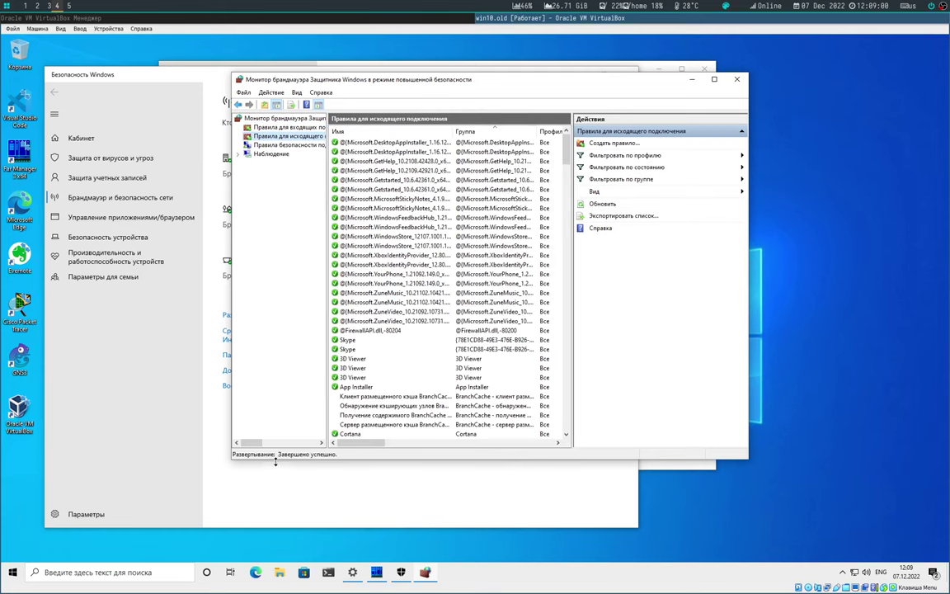
left_click(611, 143)
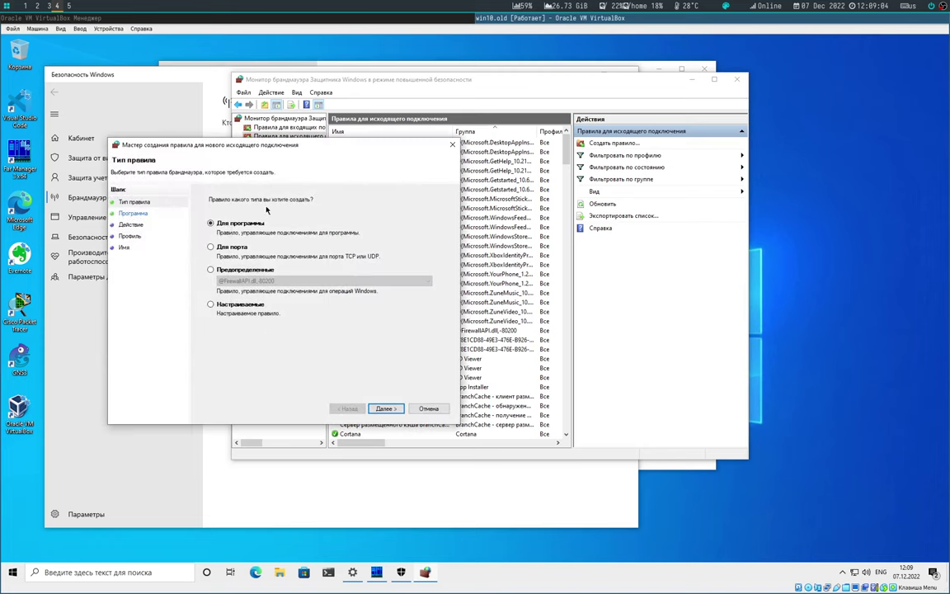
left_click(387, 410)
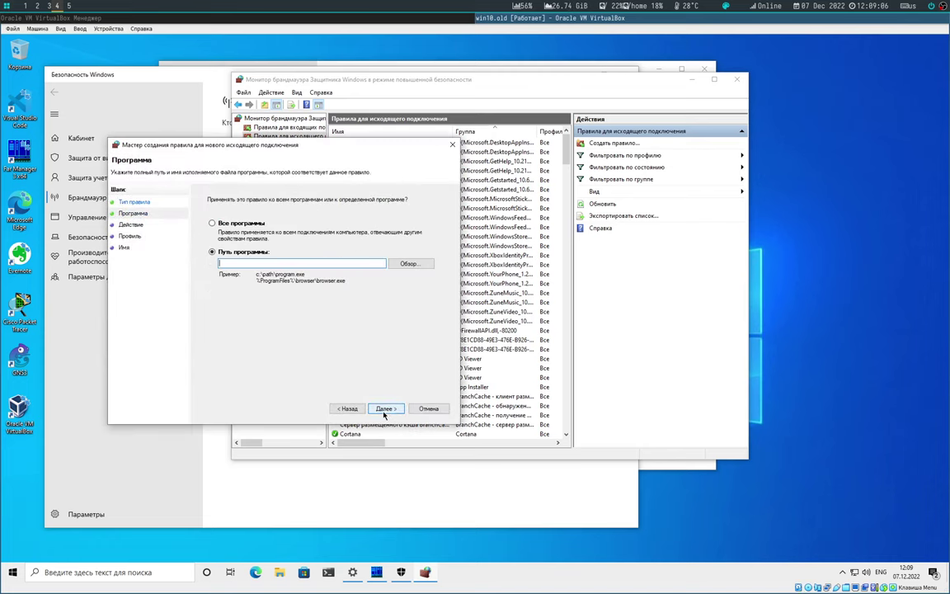
Step: Set the rule's program path to PacketTracer in C:\Program Files\Cisco Packet Tracer 8.2.0\bin, dismissing the unavailable location error
left_click(410, 264)
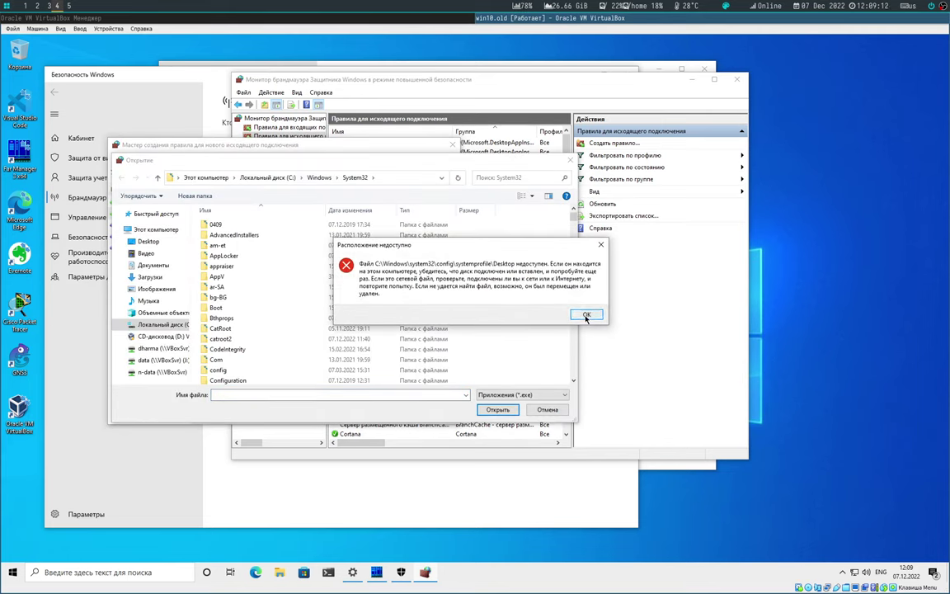
left_click(587, 316)
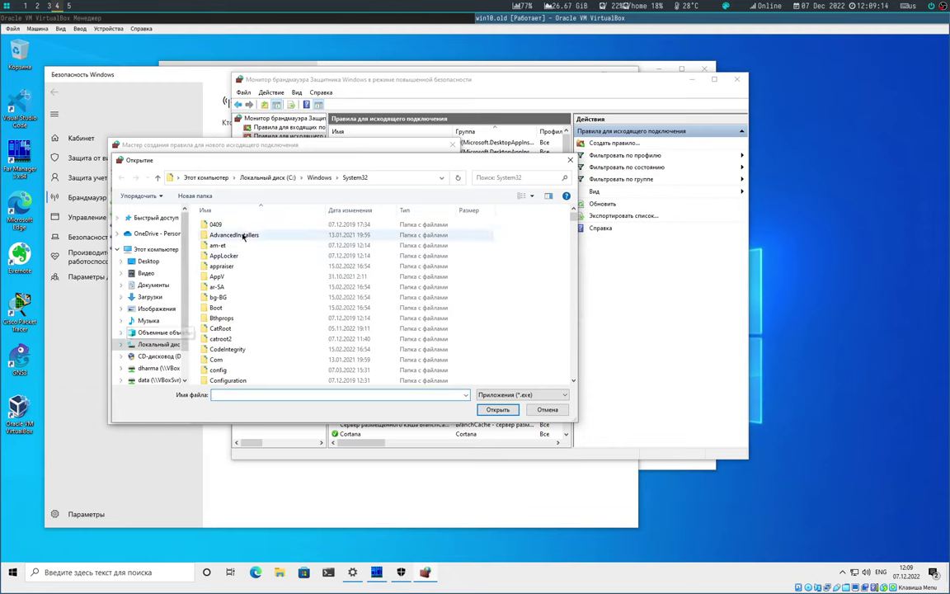
scroll(254, 340, "down", 4)
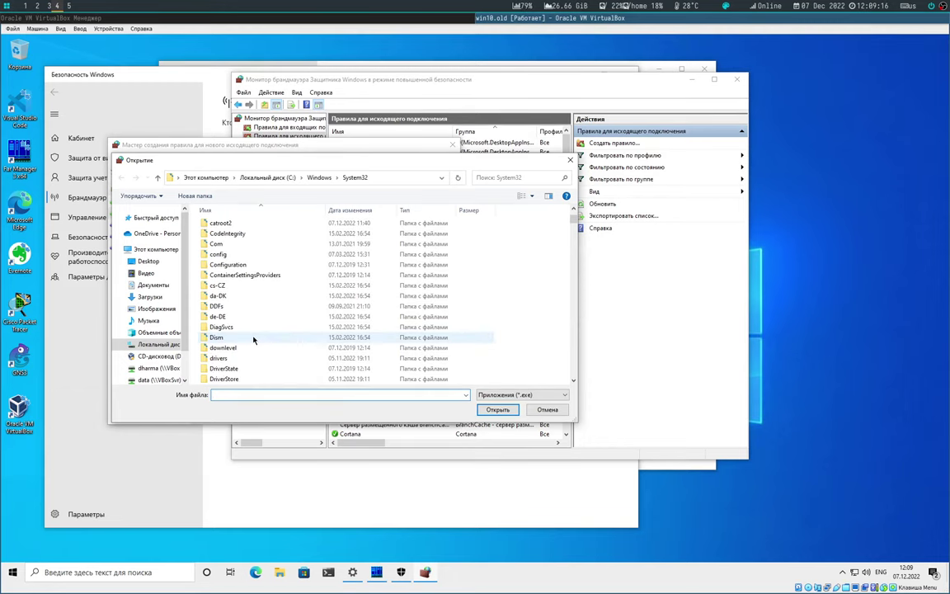
scroll(254, 340, "down", 2)
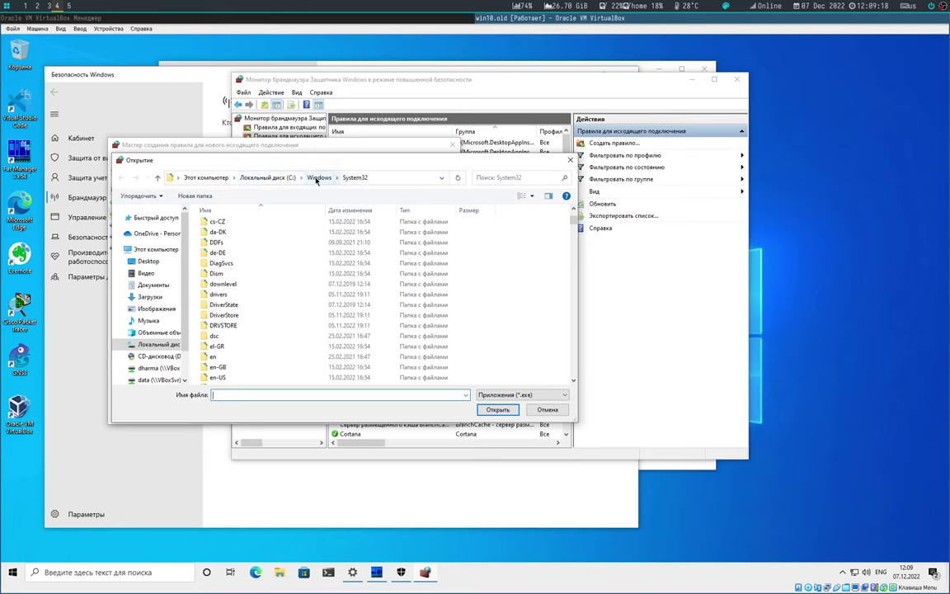
left_click(263, 179)
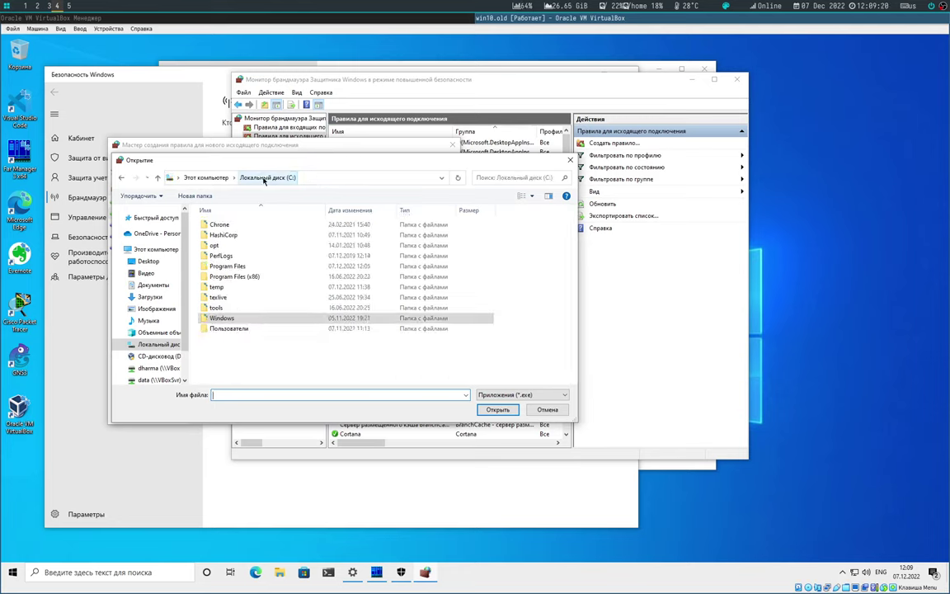
double_click(242, 266)
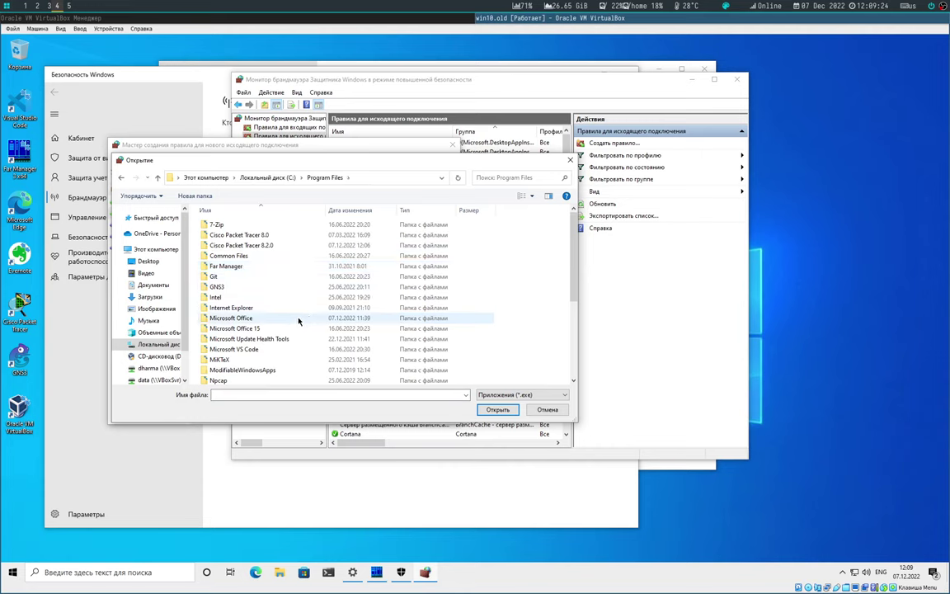
scroll(290, 314, "down", 3)
scroll(289, 317, "down", 2)
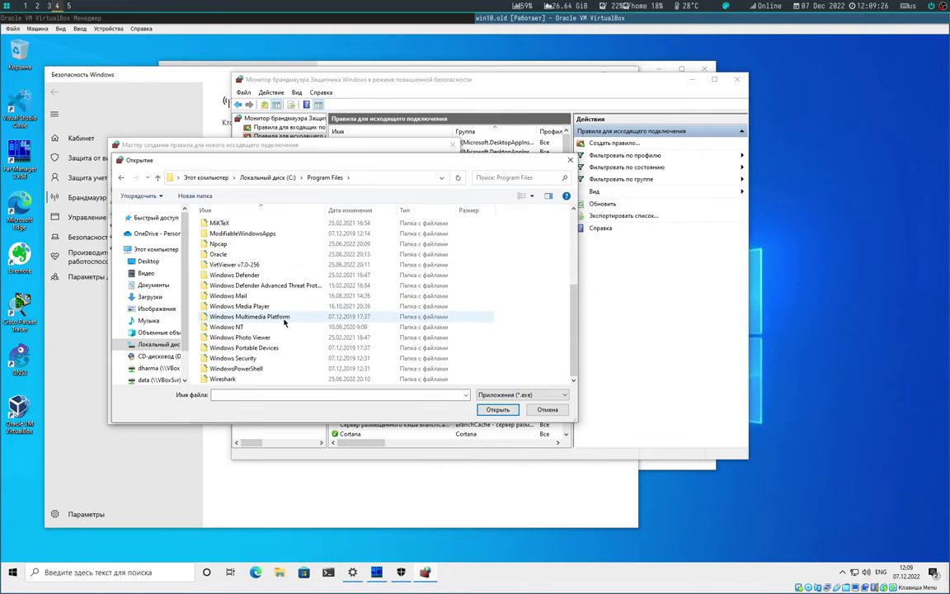
scroll(284, 323, "up", 5)
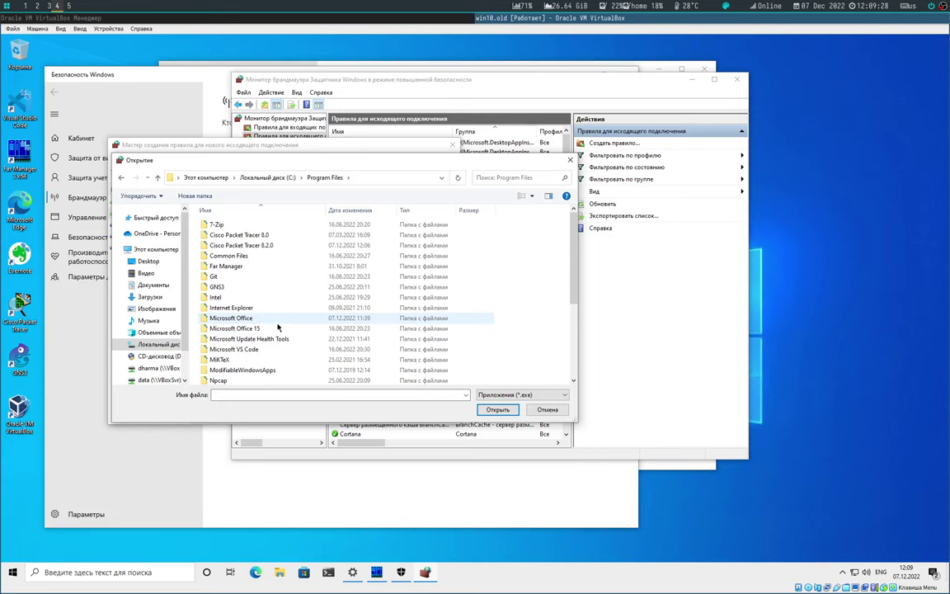
double_click(250, 245)
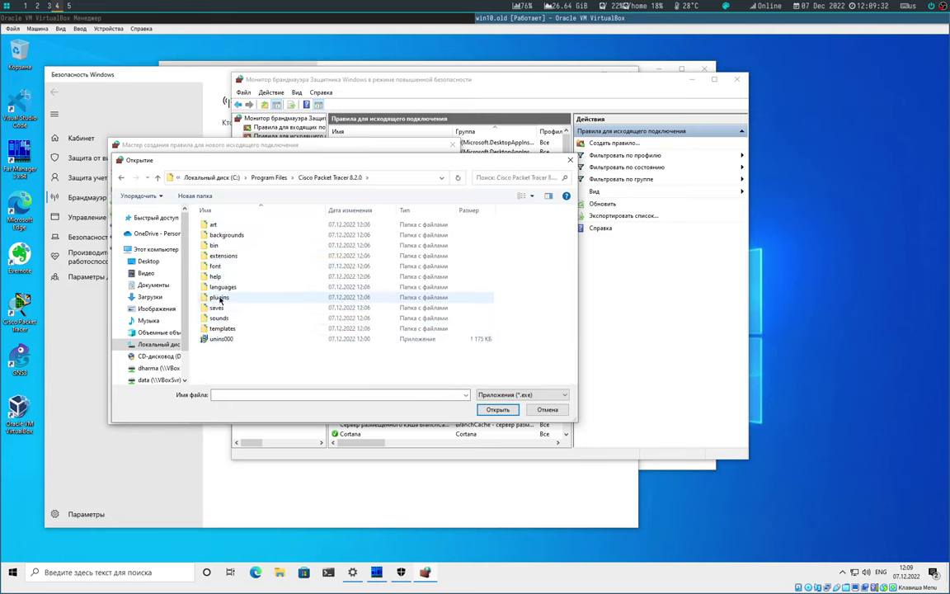
double_click(231, 246)
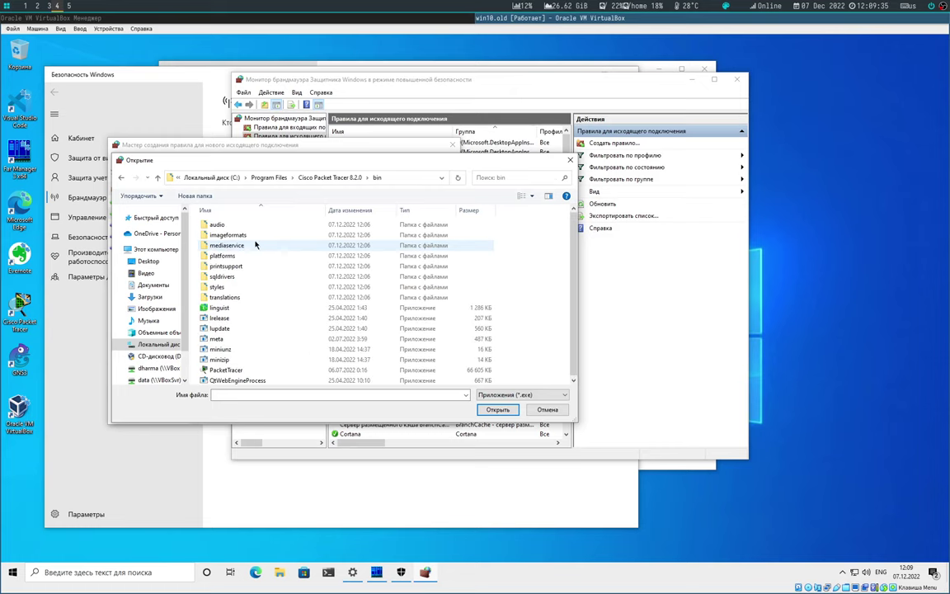
left_click(239, 369)
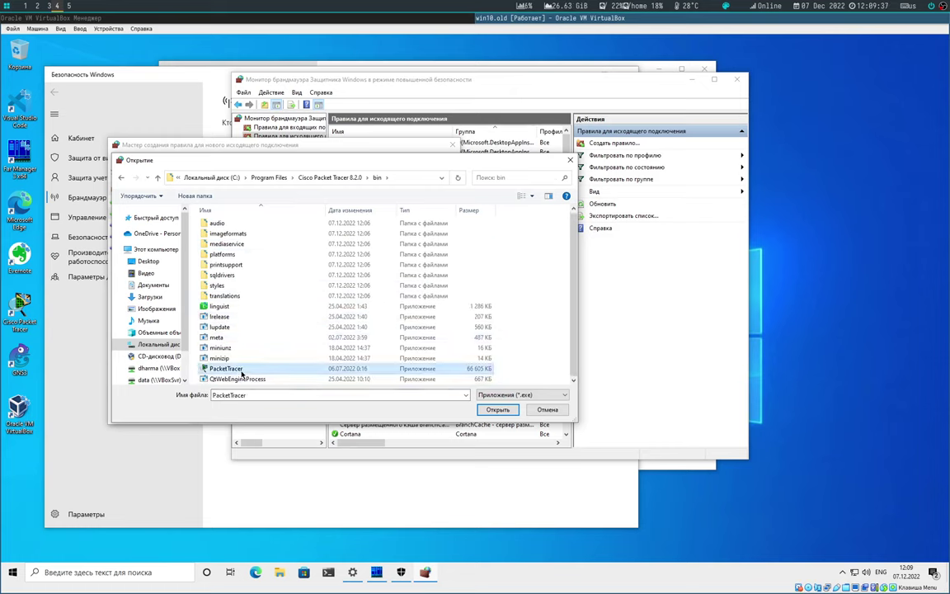
left_click(498, 410)
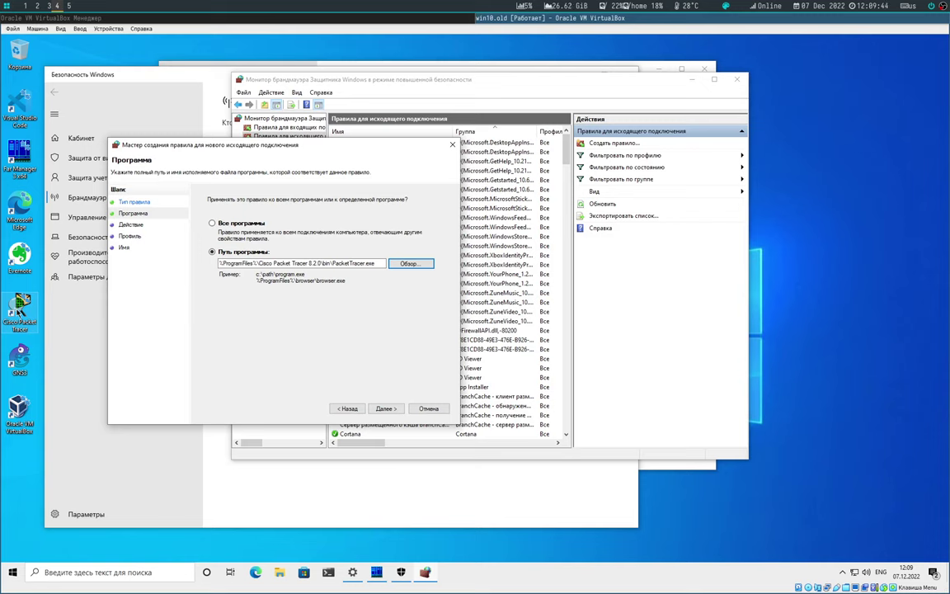
Step: Set the rule to block the connection for the domain, private and public profiles, and create it with the name Packet Tracer
left_click(385, 409)
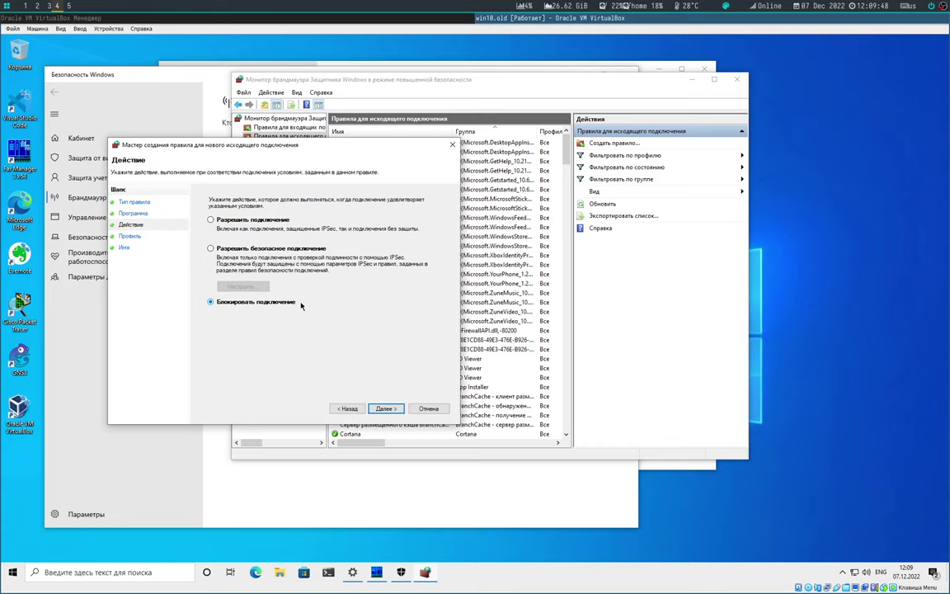
left_click(386, 409)
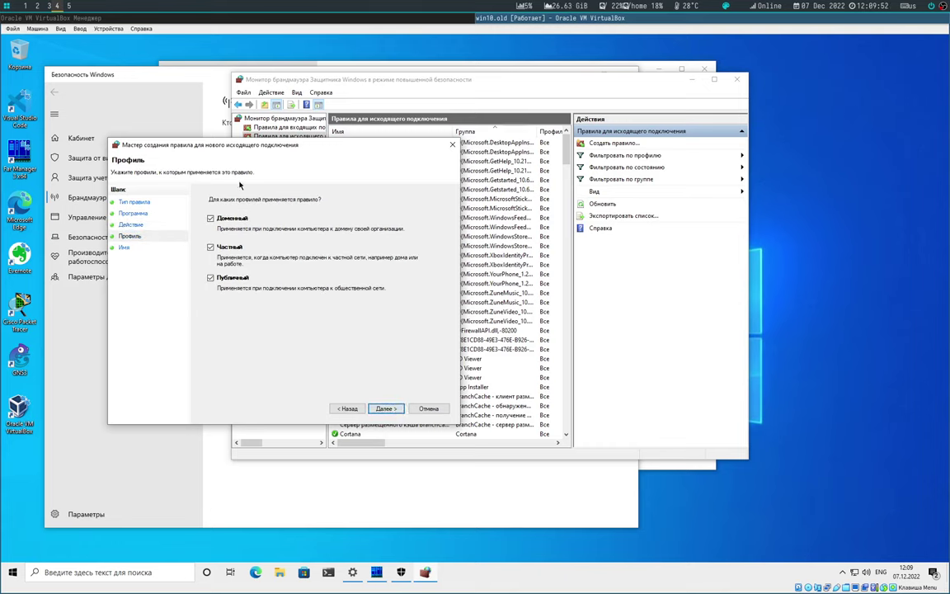
left_click(401, 411)
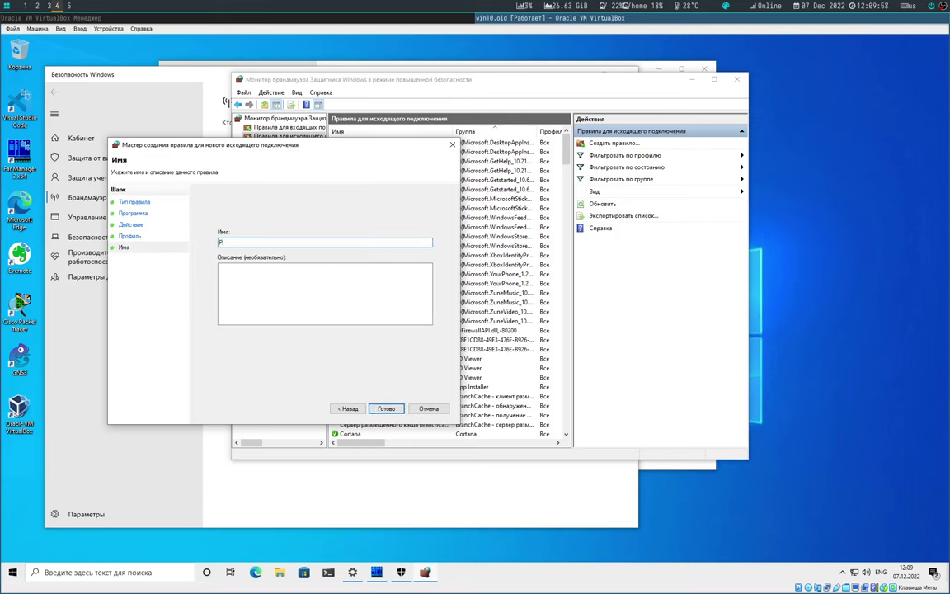
type("Packet Tracer")
left_click(387, 408)
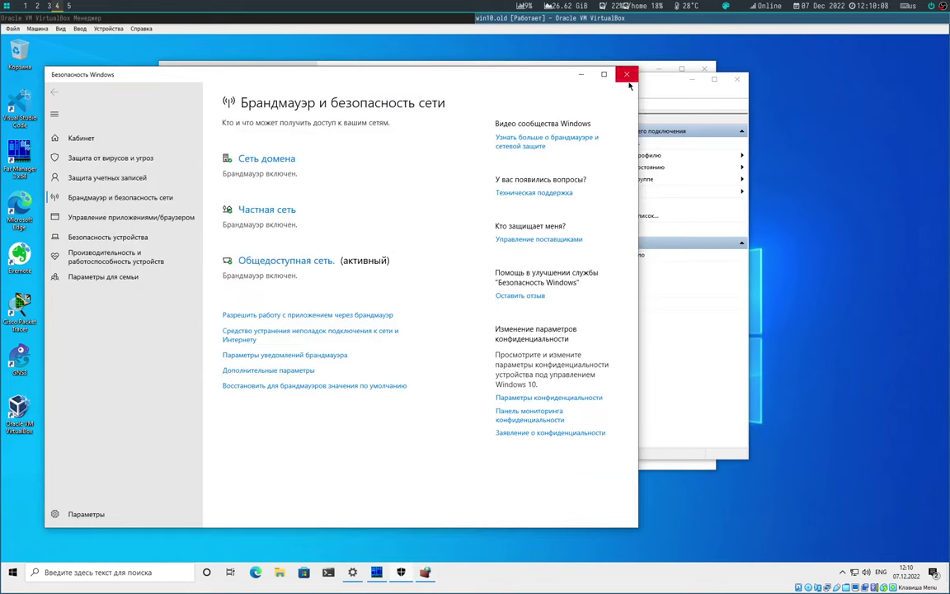
Step: Bring the firewall console to the front and review the general properties of the Packet Tracer outbound rule
left_click(664, 83)
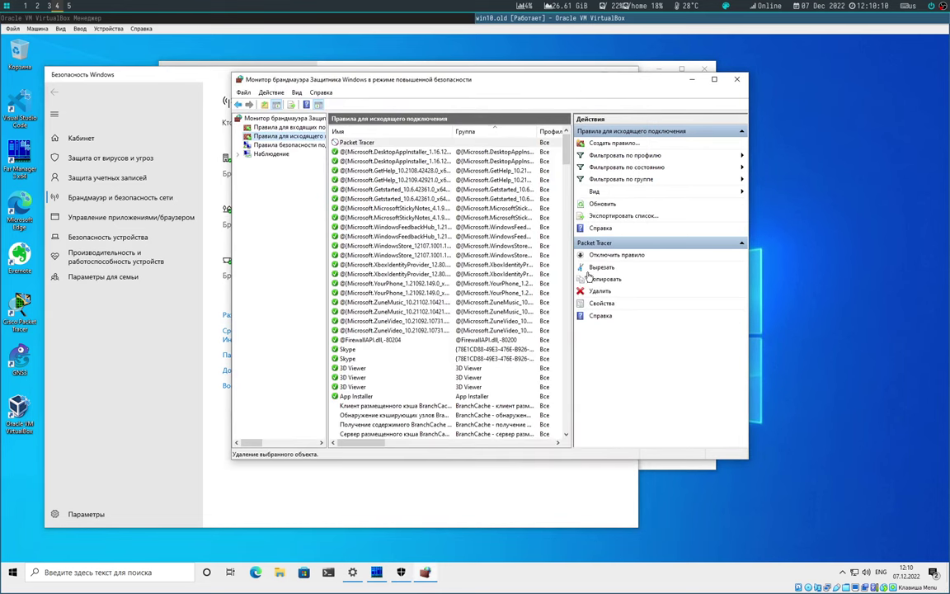
left_click(359, 143)
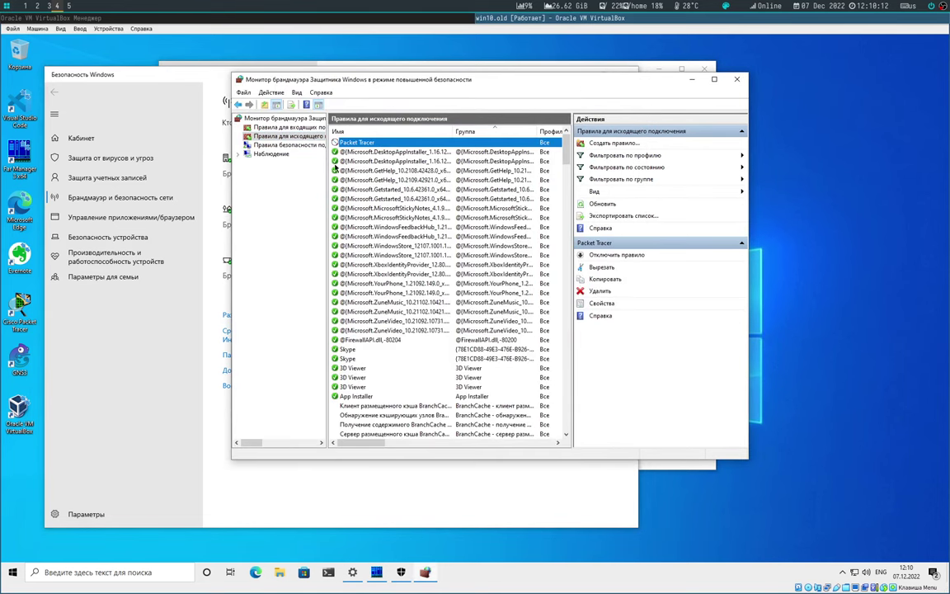
double_click(434, 143)
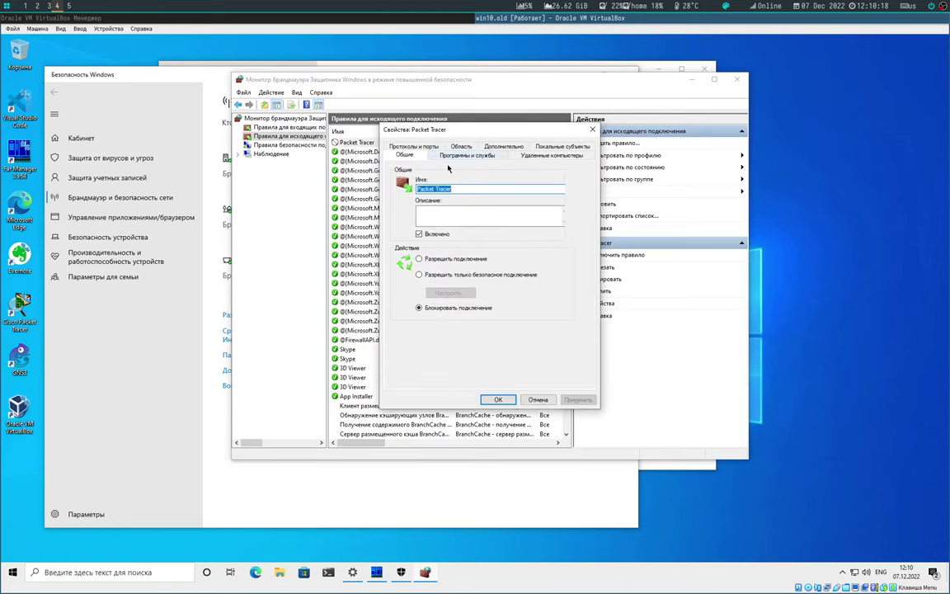
left_click(511, 400)
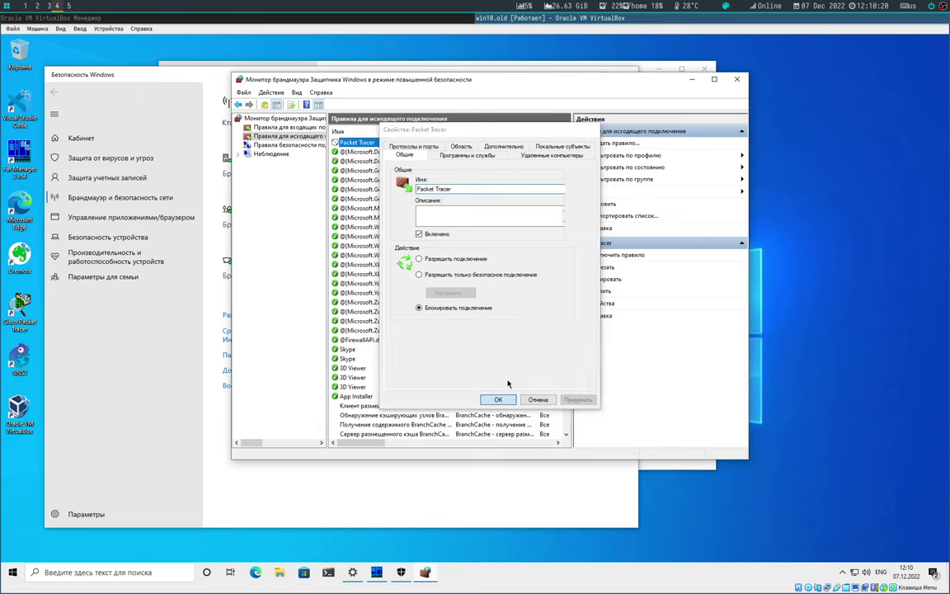
Step: Close the firewall console, the Windows Security window and the settings window to return to the desktop
left_click(737, 79)
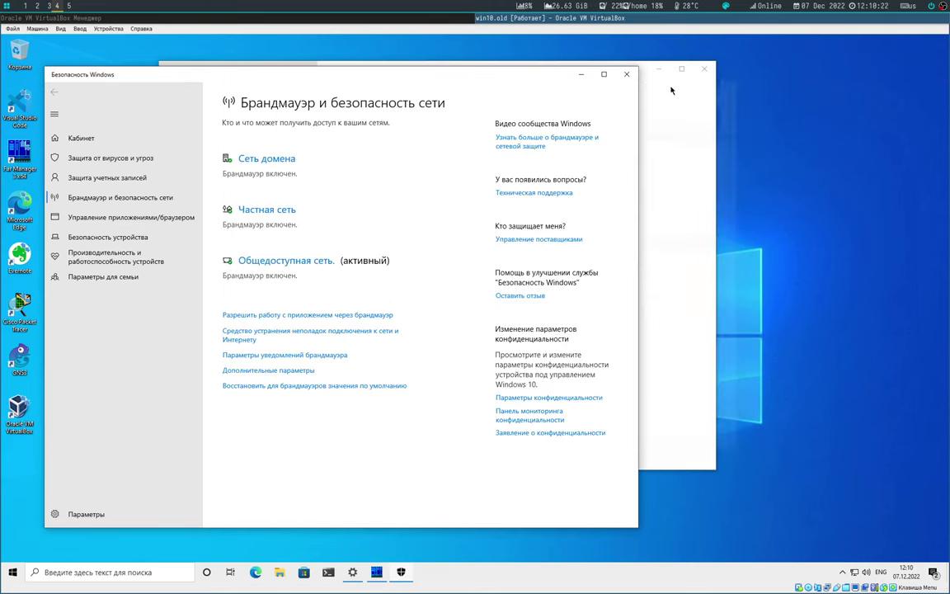
left_click(620, 74)
left_click(703, 71)
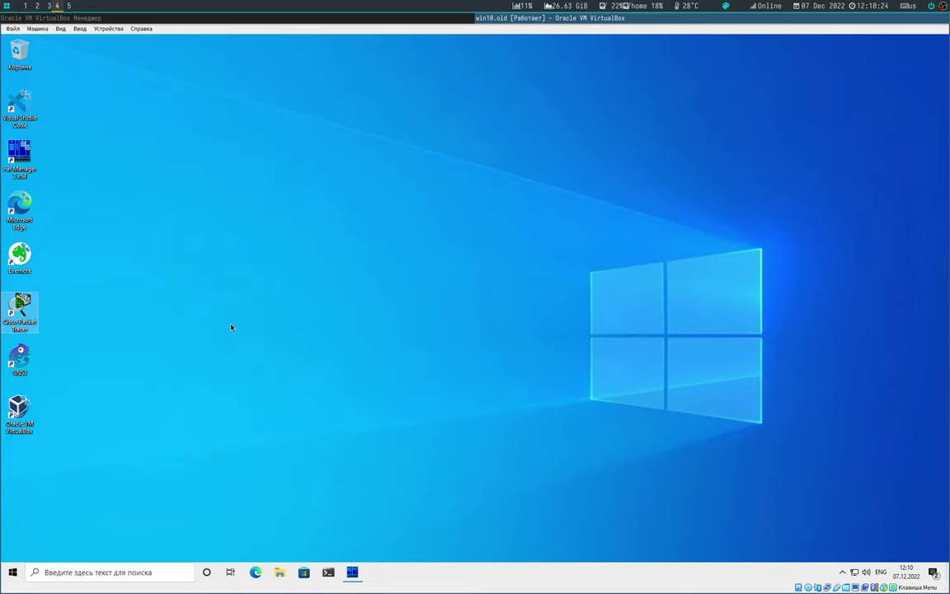